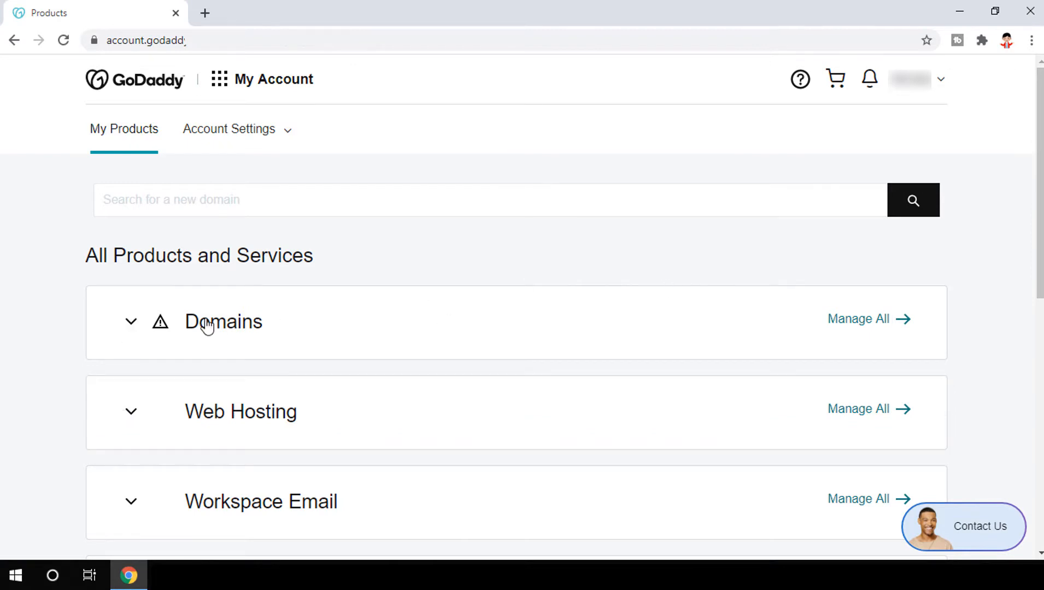
Step: Manage the Deluxe Web Hosting Linux plan and open its Hosted Domains list
left_click(131, 321)
scroll(741, 316, "down", 5)
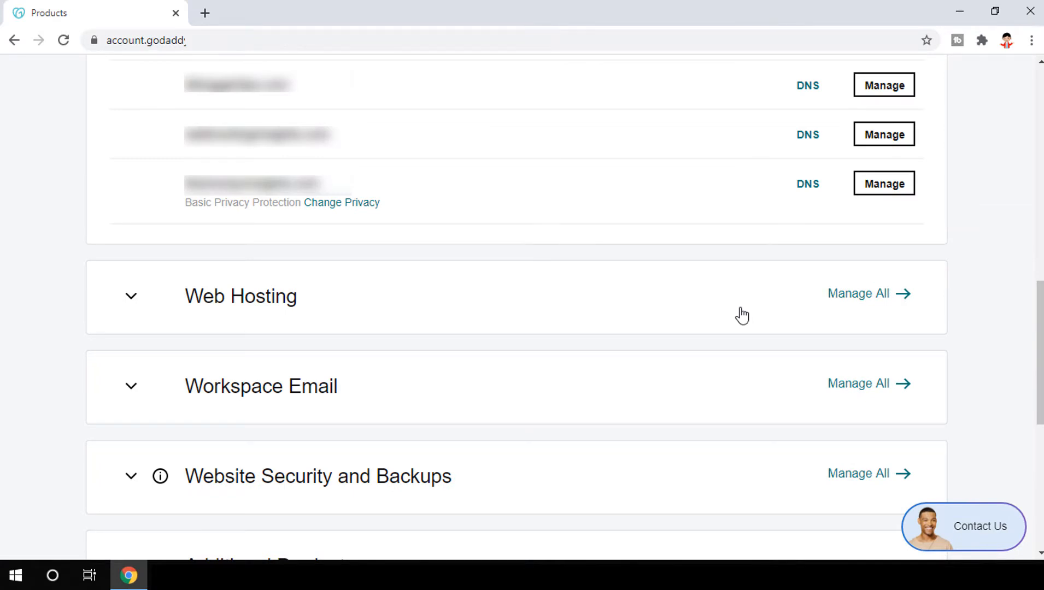
left_click(132, 298)
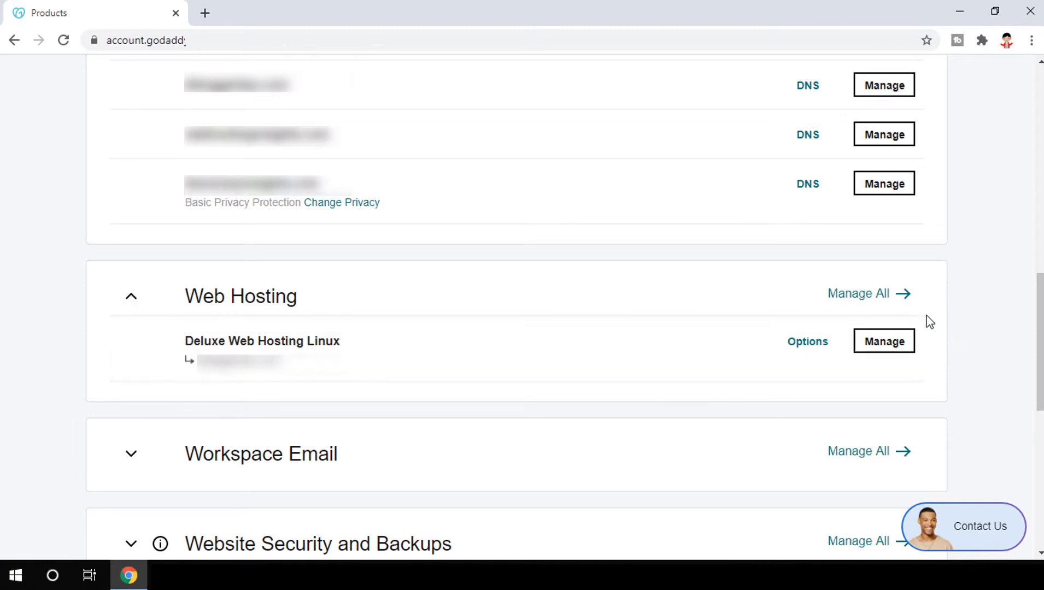
left_click(885, 344)
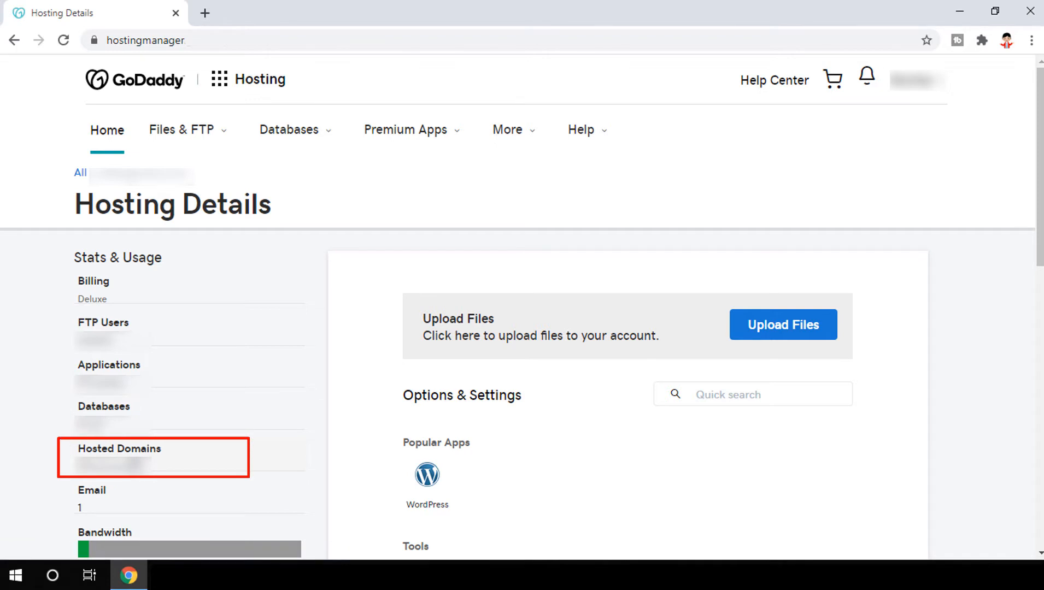
left_click(134, 466)
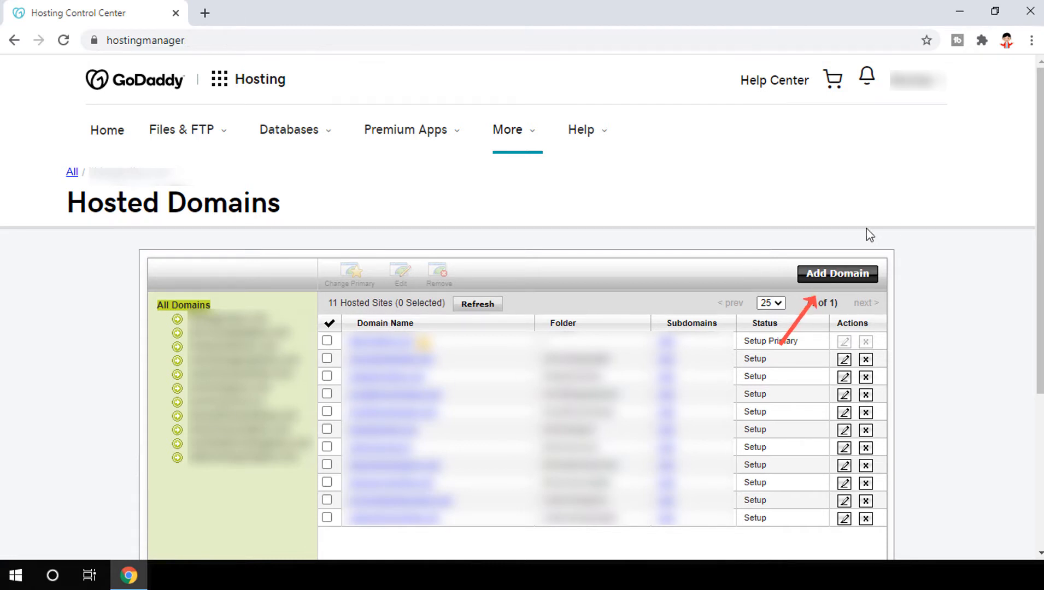
Step: Bring up the Add Domain dialog from the Hosted Domains page
left_click(843, 275)
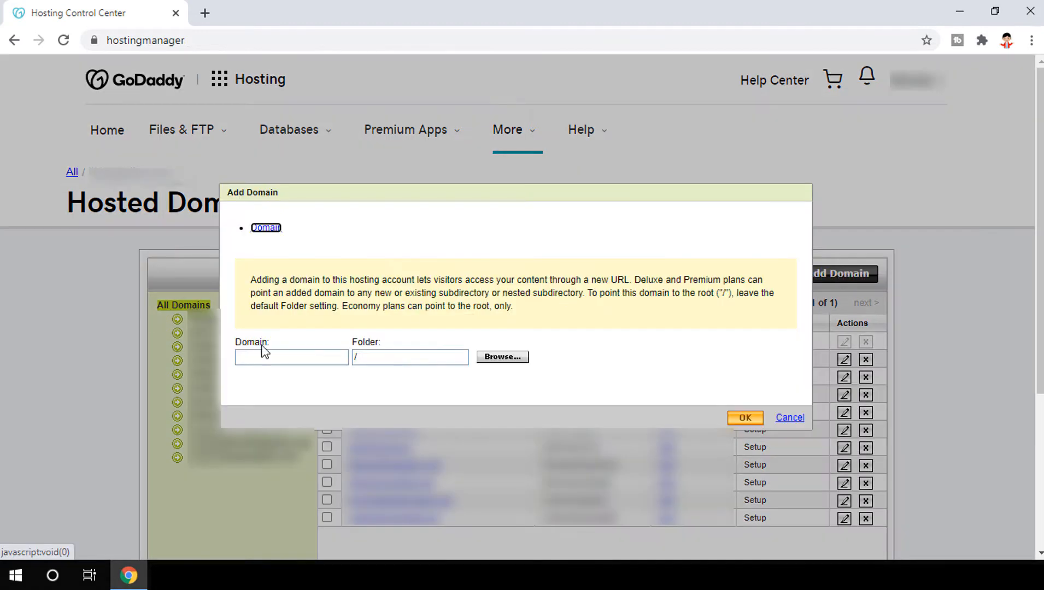
Step: Enter WPTHEMESPRICE.COM as the new domain and bring up the folder destination chooser
left_click(246, 358)
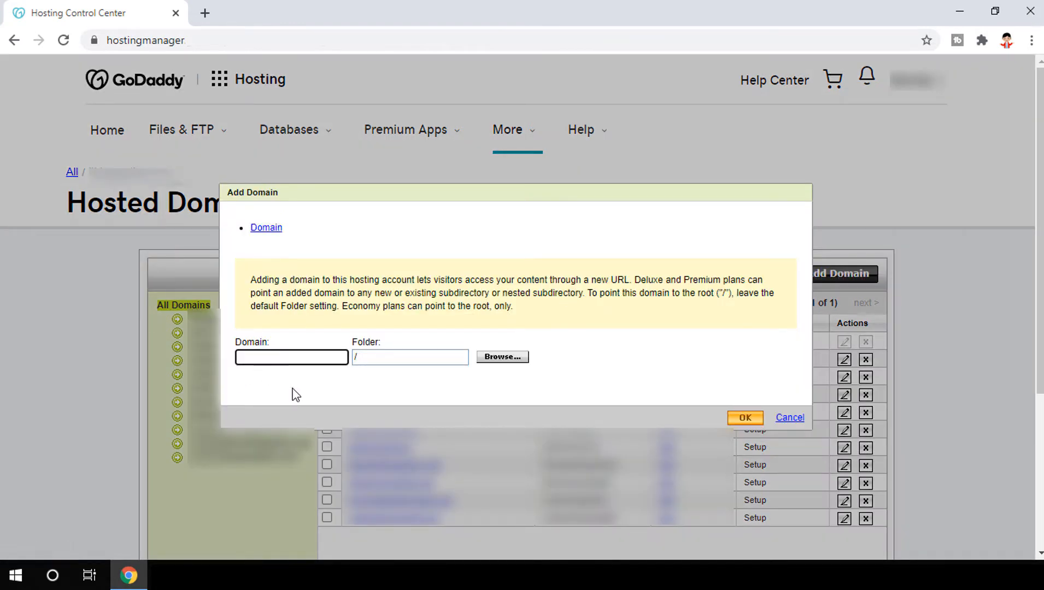
type("wpthemesprice.com")
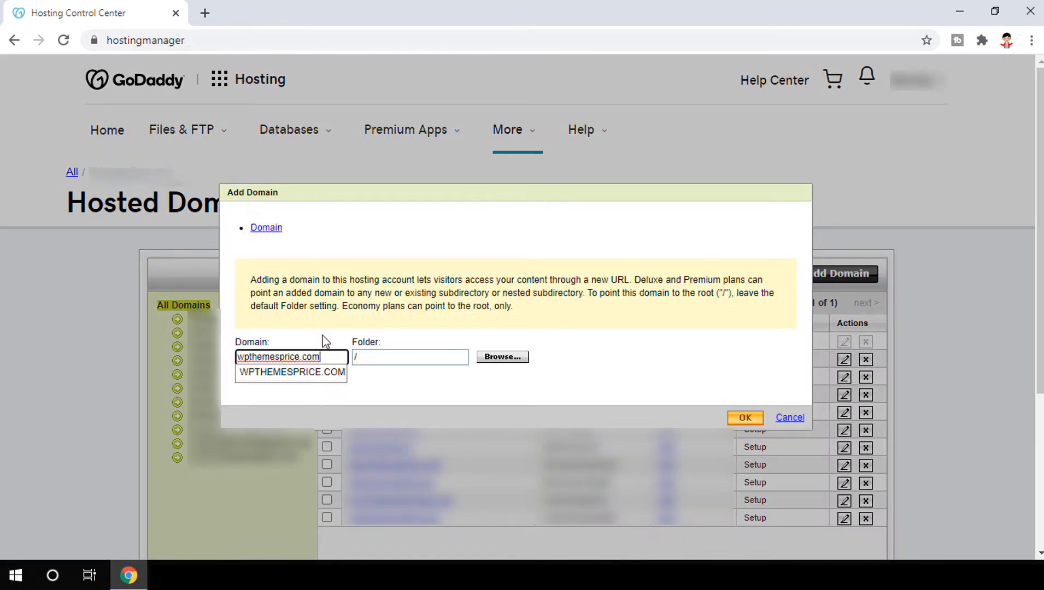
left_click(306, 373)
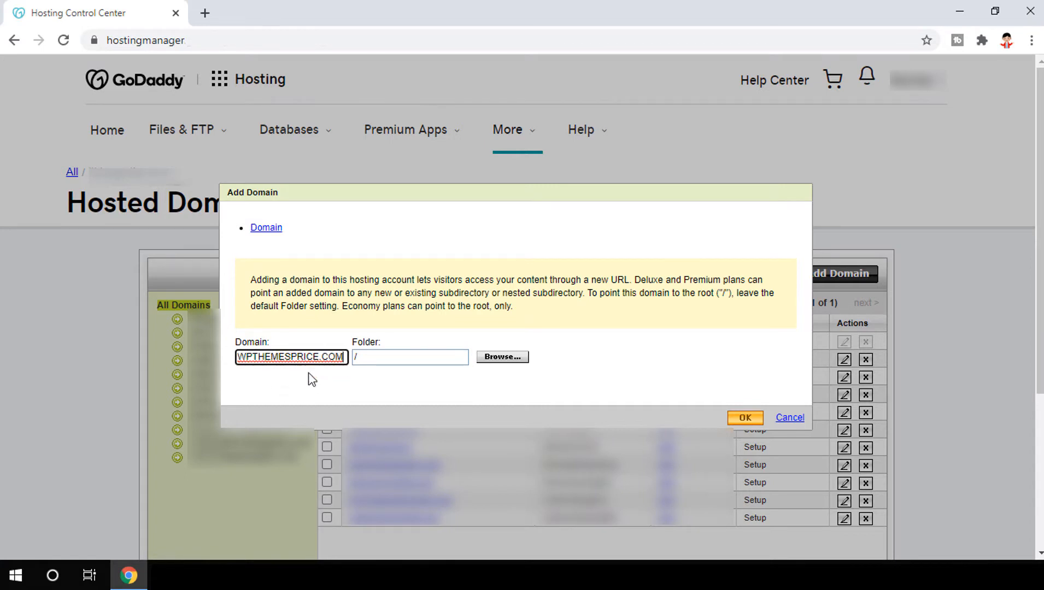
left_click(398, 357)
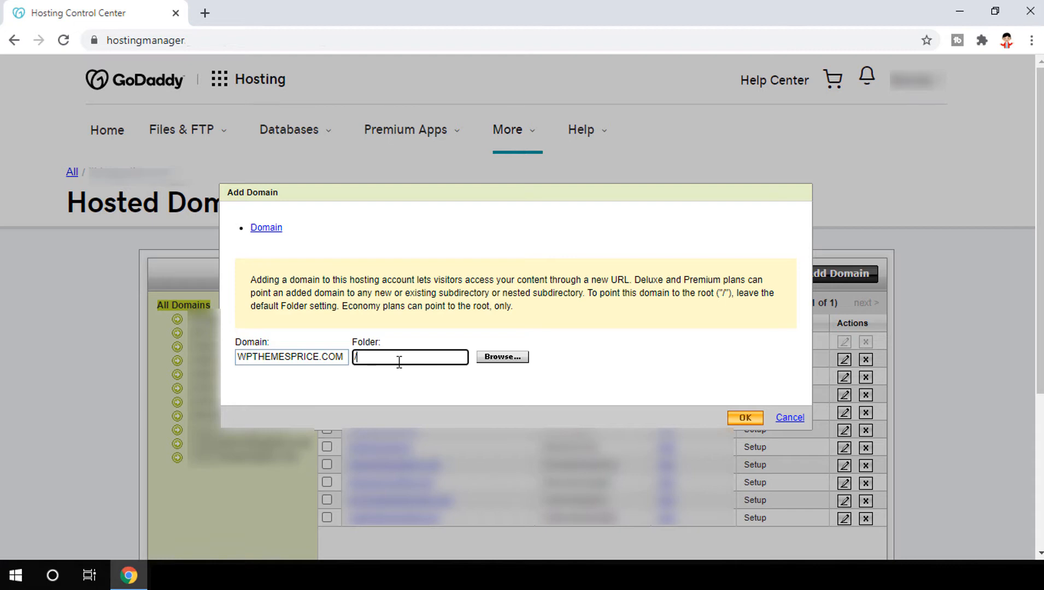
left_click(494, 360)
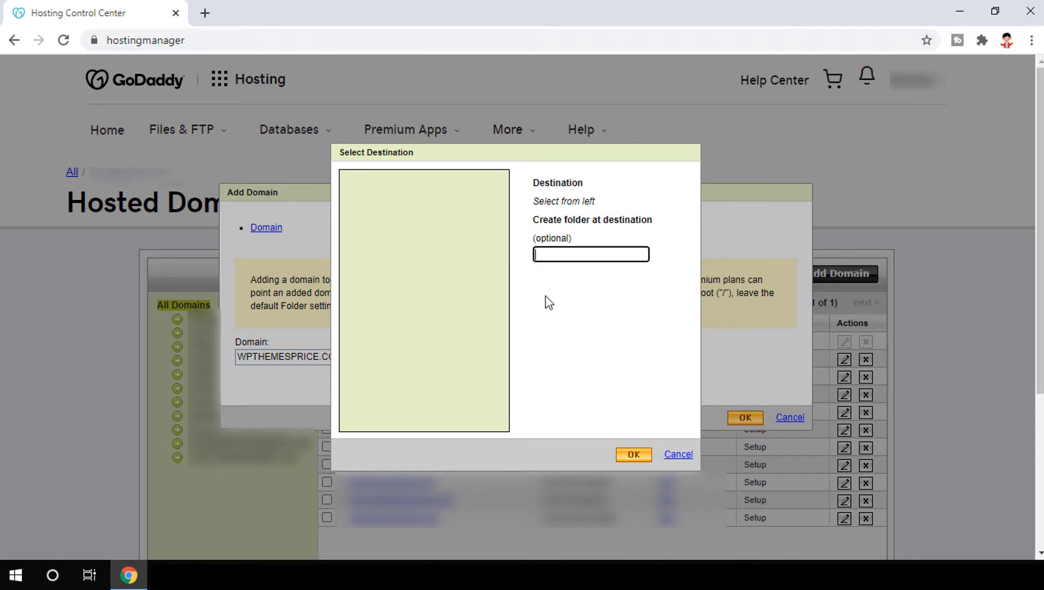
Step: Create a new wpthemeprice folder under root as the domain's destination
left_click(549, 255)
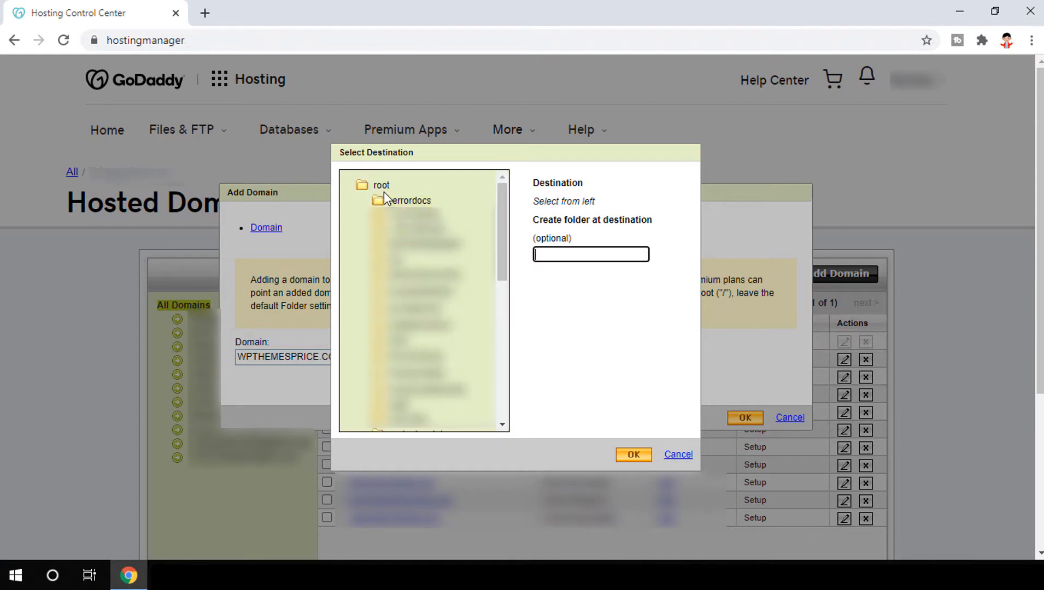
left_click(375, 188)
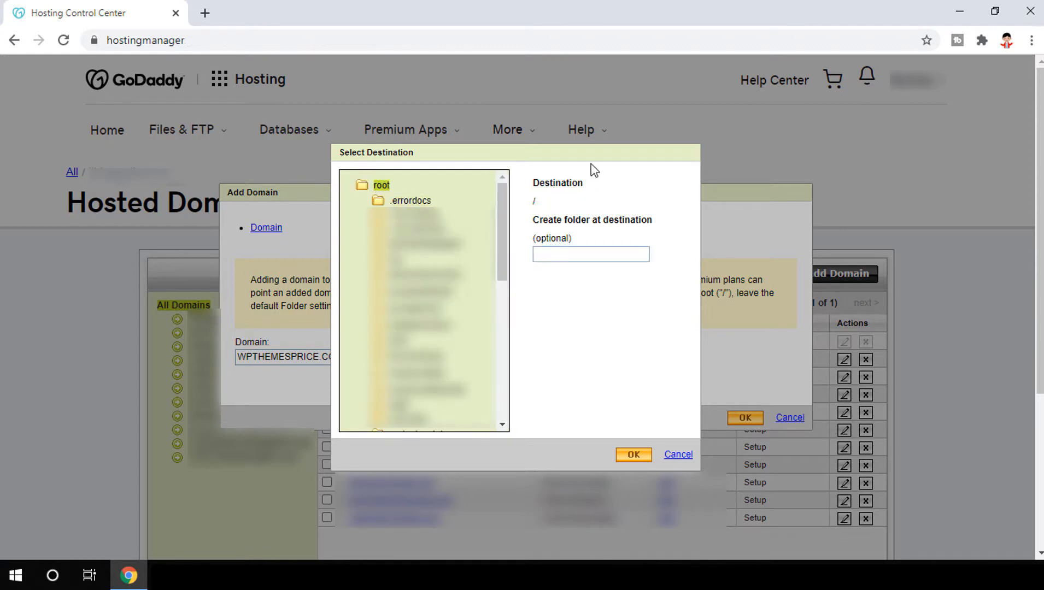
left_click(563, 254)
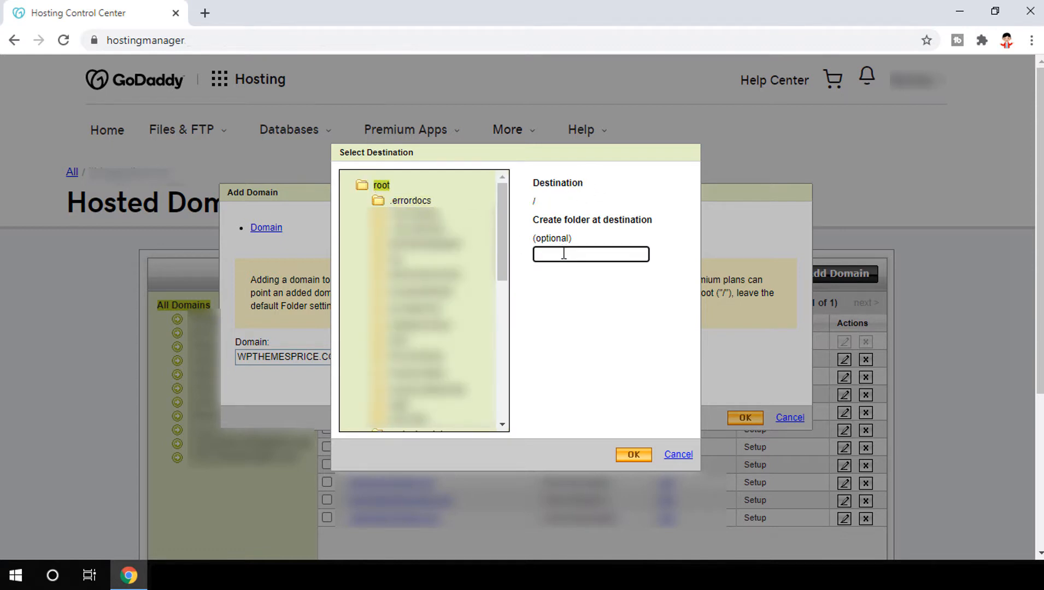
type("wpthemeprice")
left_click(632, 454)
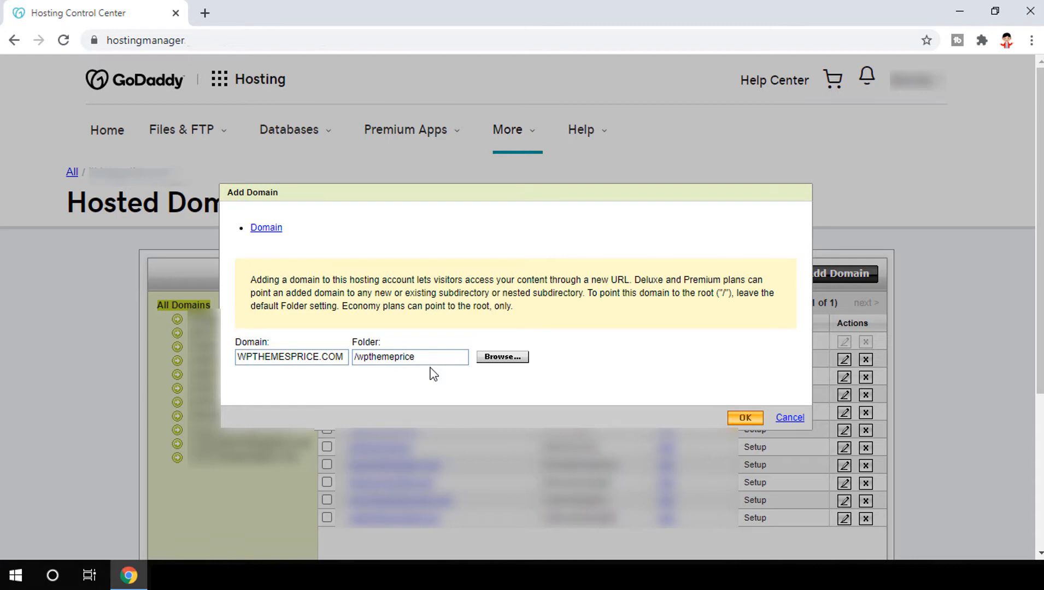
Step: Add wpthemesprice.com with folder /wpthemeprice to the hosted domains
double_click(268, 360)
left_click(418, 359)
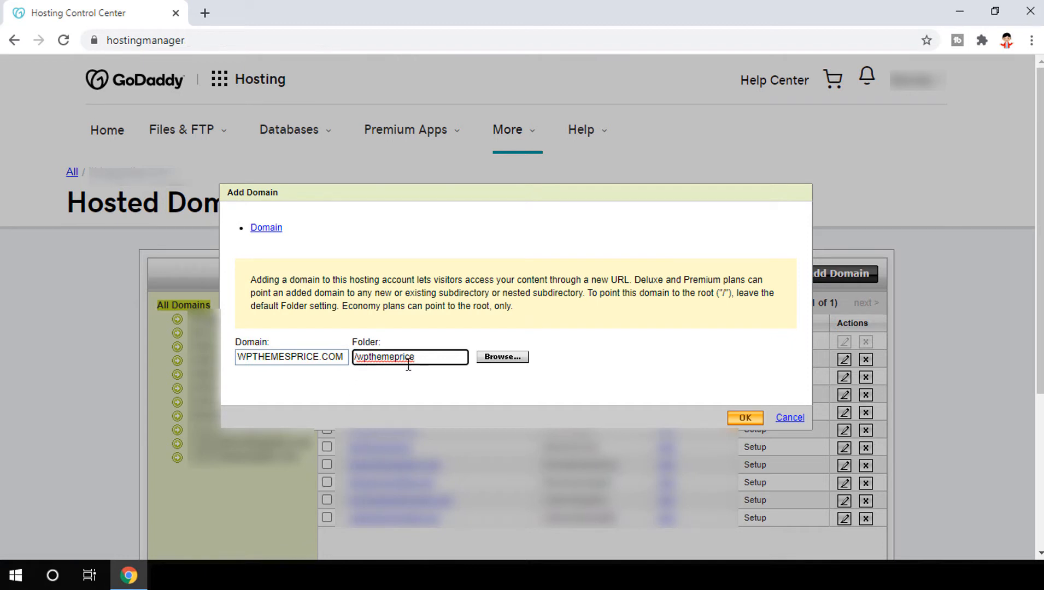
left_click(755, 425)
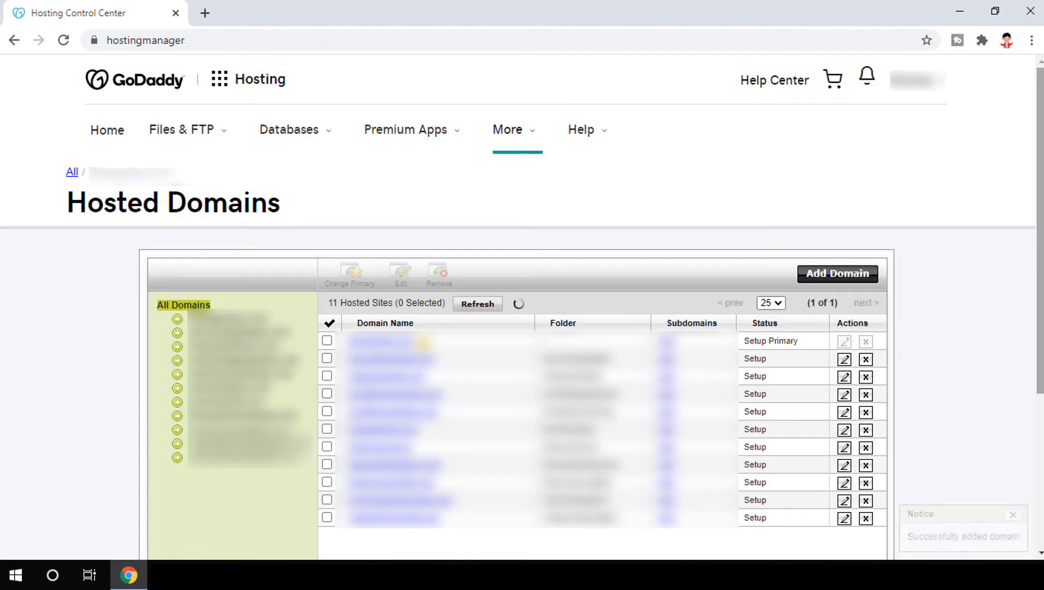
Step: Refresh the Hosted Domains list to check wpthemesprice.com's setup status
scroll(904, 347, "down", 2)
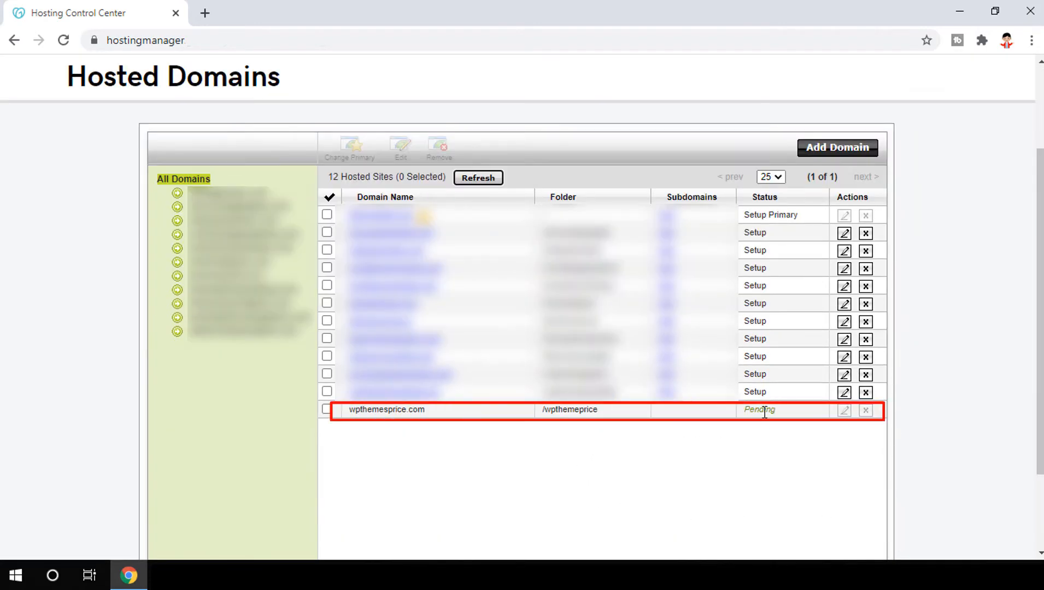
left_click(471, 185)
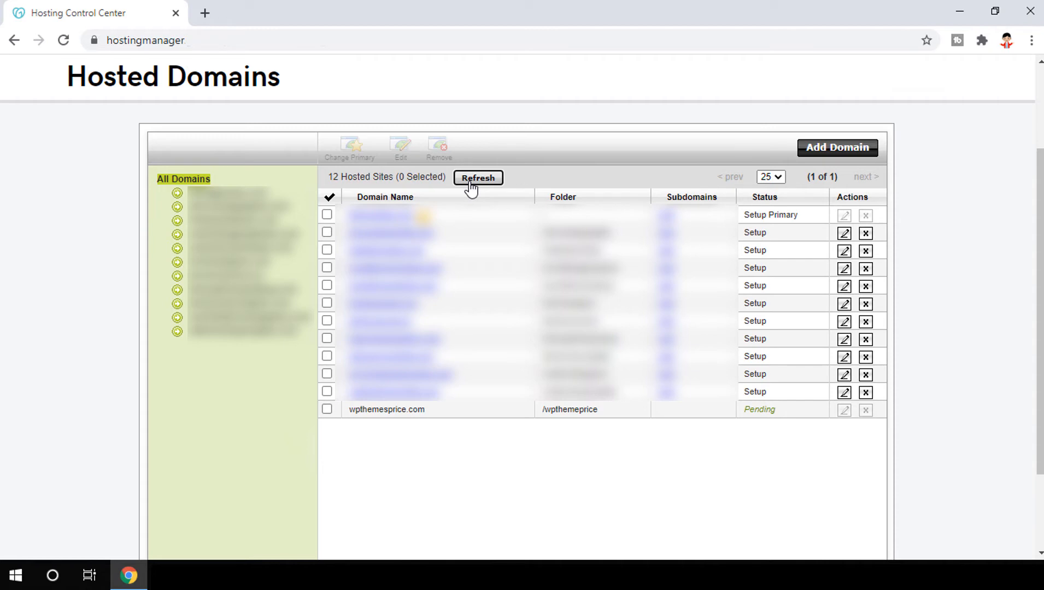
left_click(478, 178)
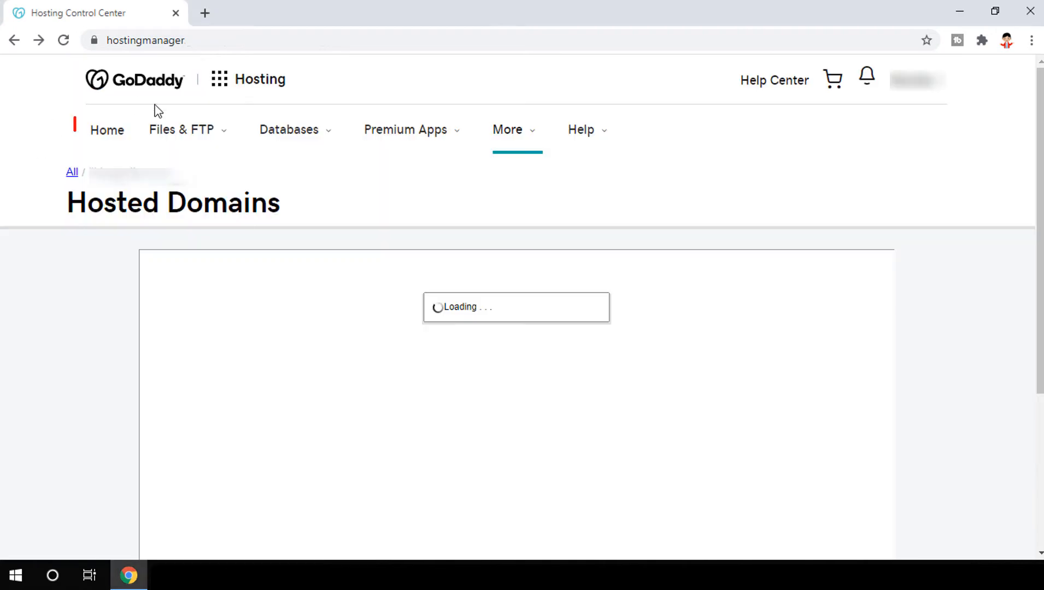
Step: Return to the Hosting Details home page and go to Manage Applications
left_click(101, 134)
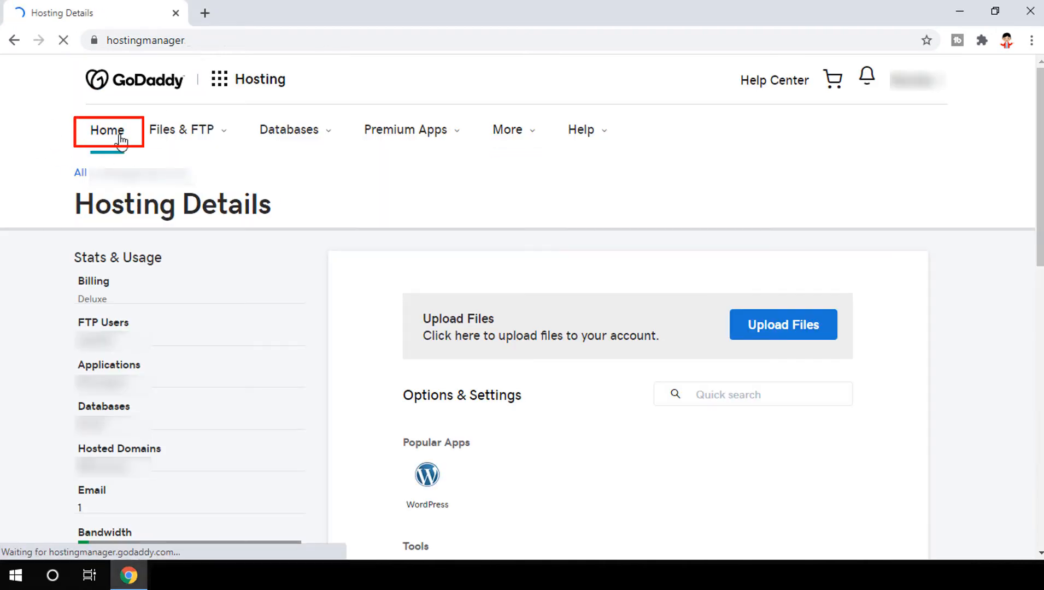
left_click(433, 492)
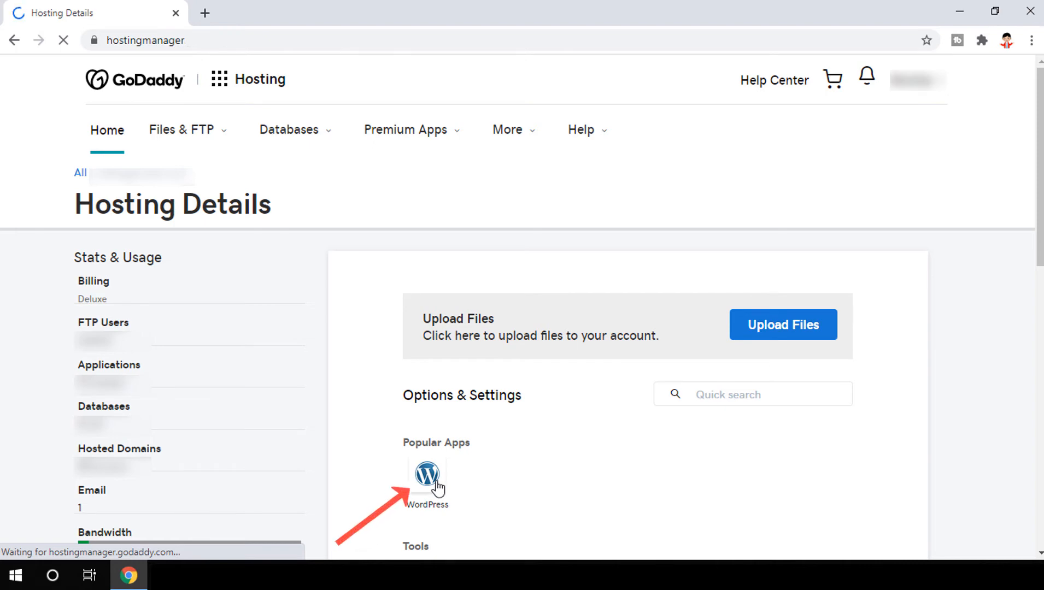
left_click(118, 370)
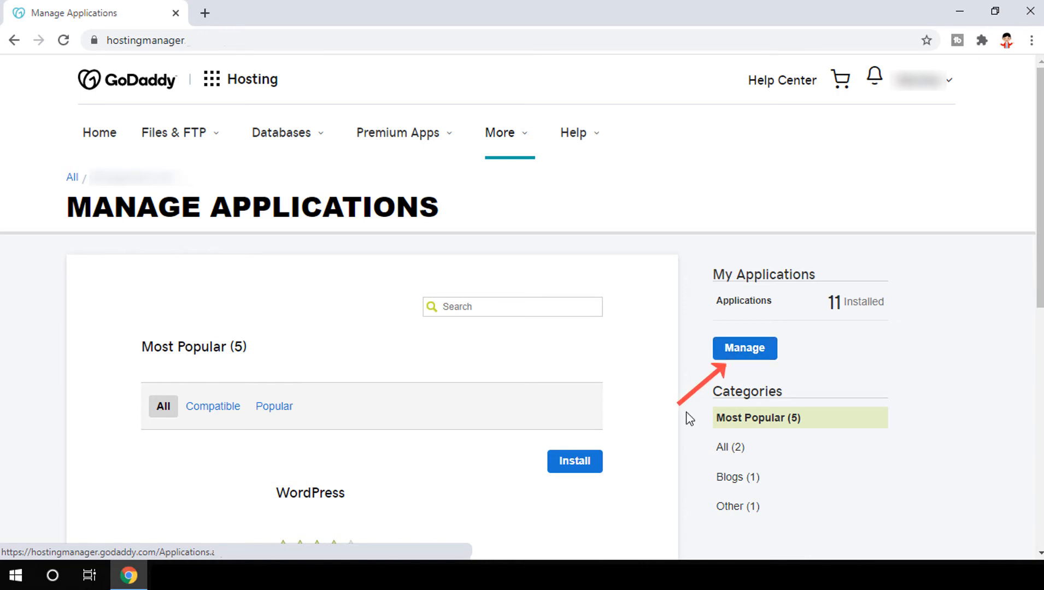
Step: Start the WordPress install and review the admin name, password, email and blog title requirements
left_click(569, 469)
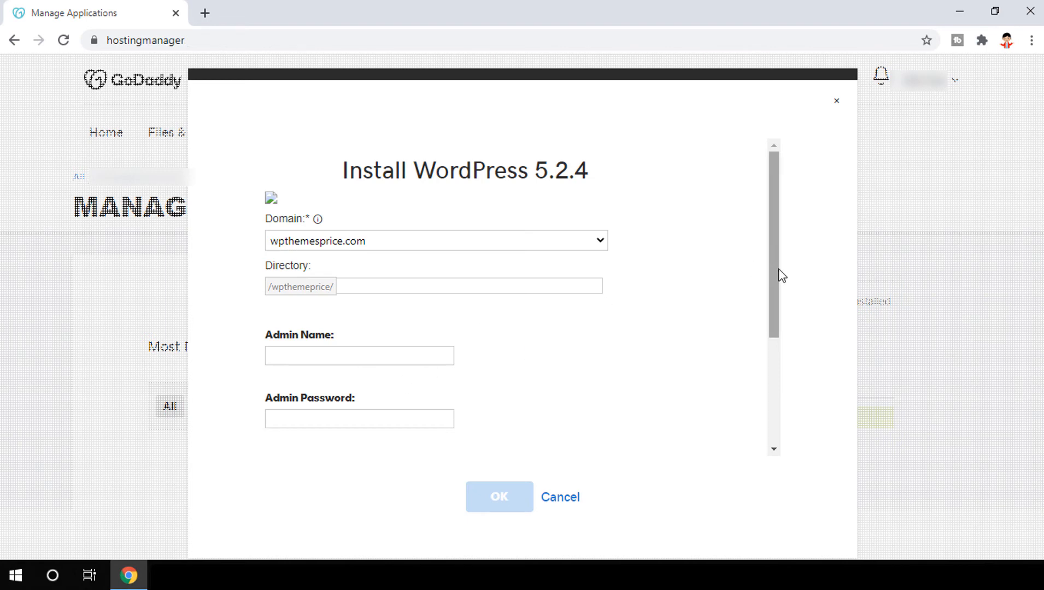
left_click_drag(777, 275, 776, 373)
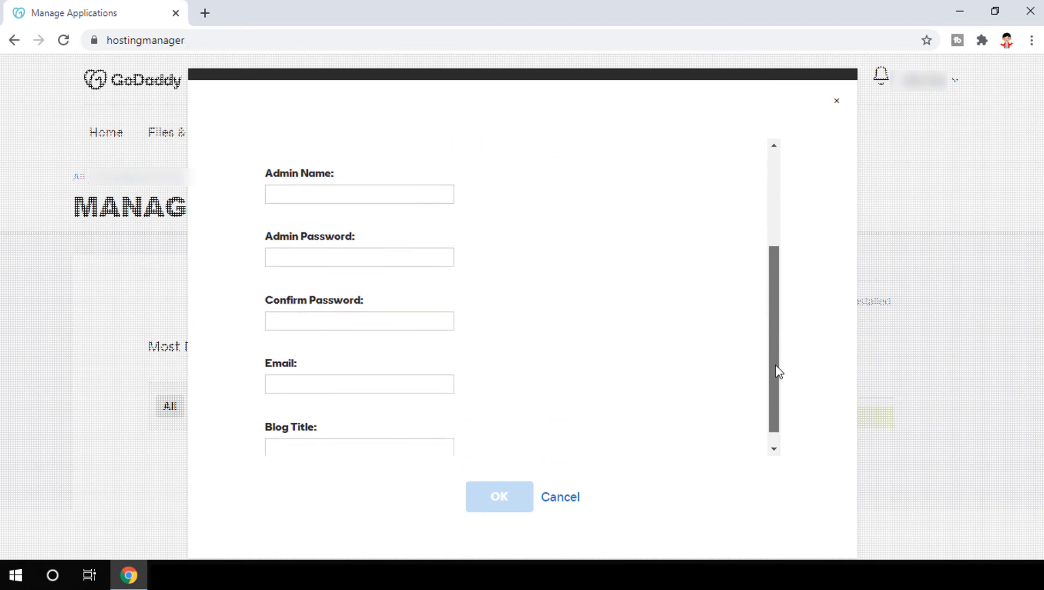
left_click(281, 190)
left_click(302, 253)
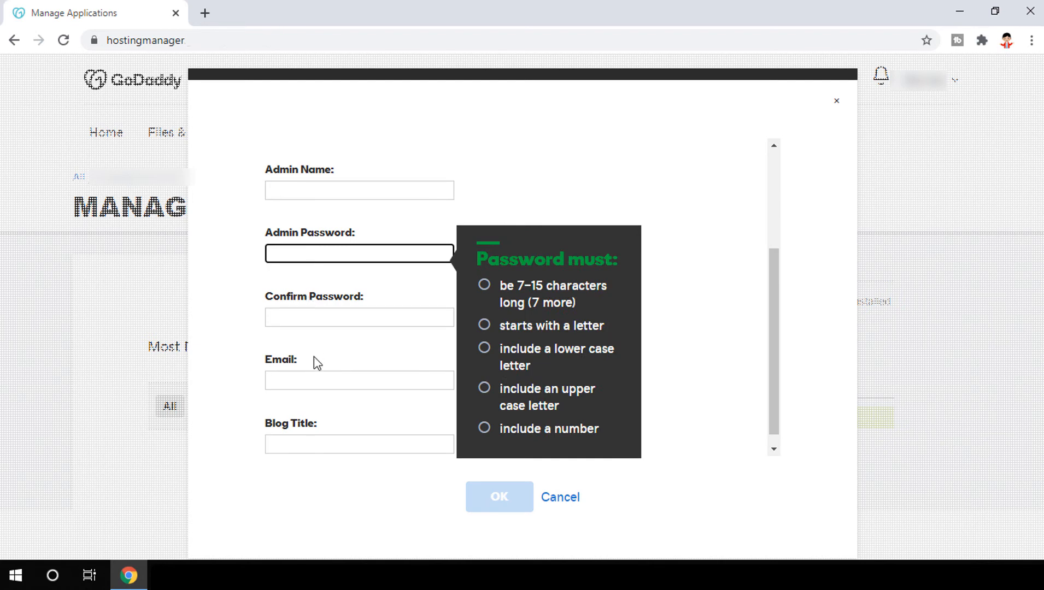
left_click(319, 381)
left_click(325, 440)
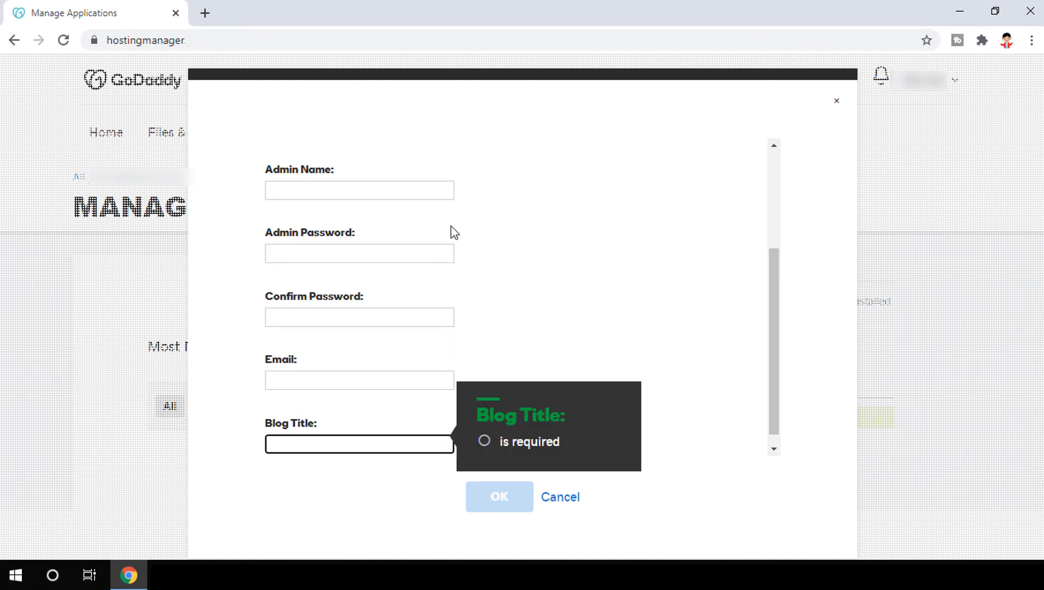
Step: Enter 'admin' as the Admin Name and type the admin password
left_click(427, 190)
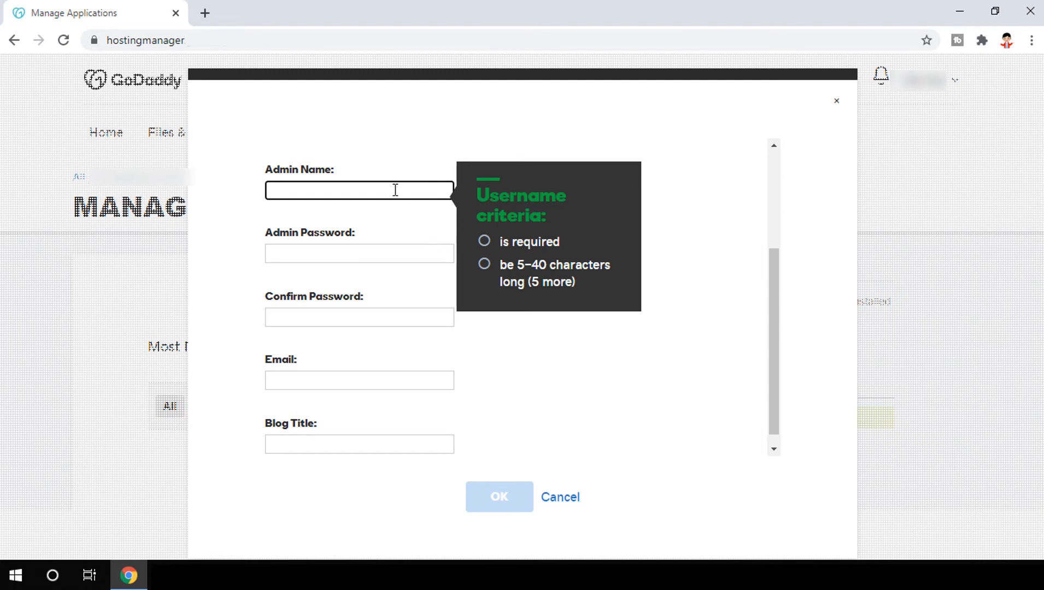
type("admin")
key("Tab")
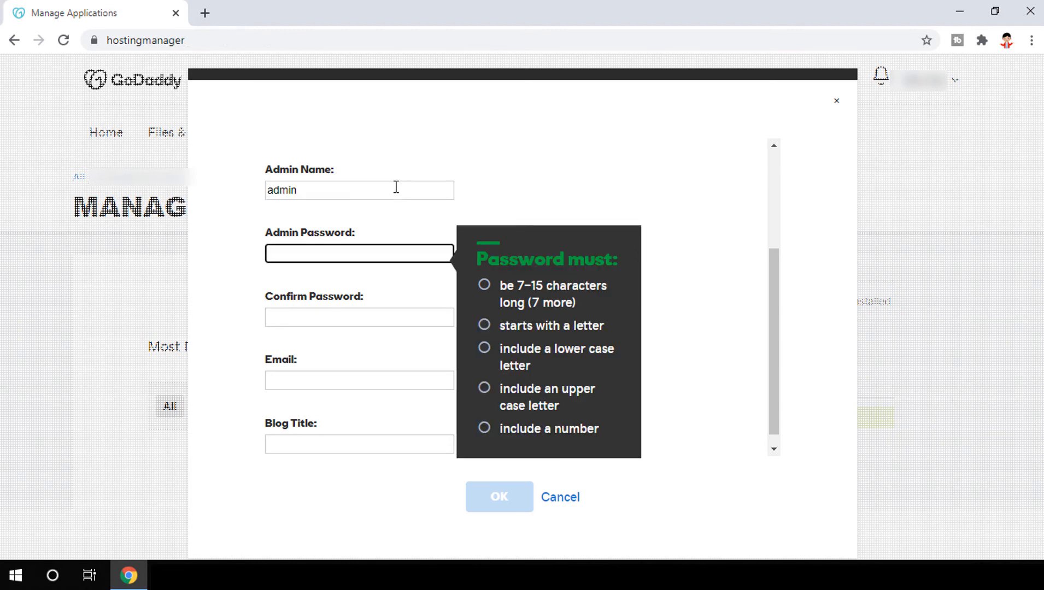
type("••")
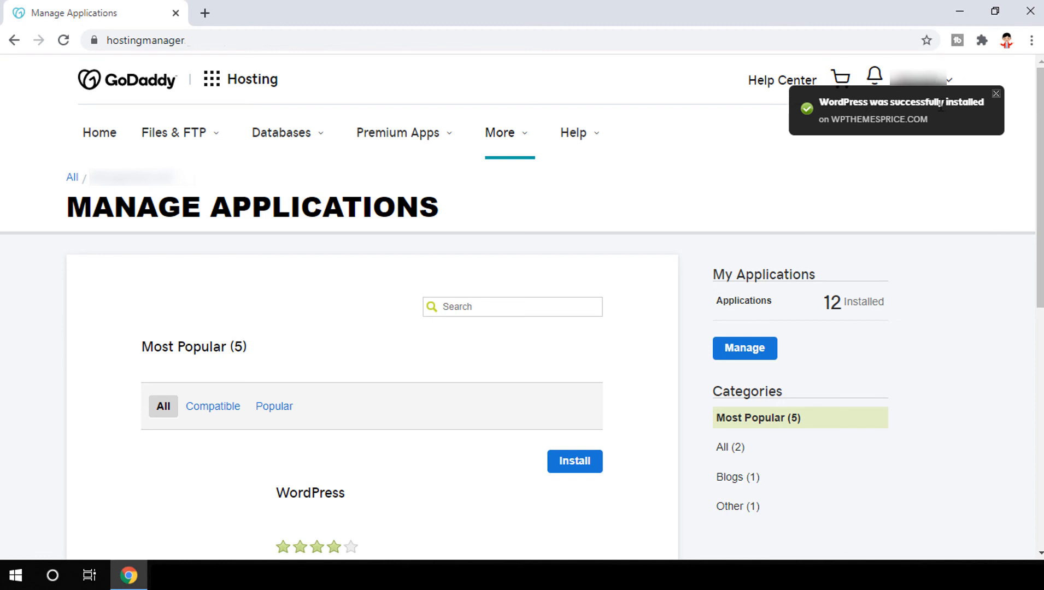
Step: Dismiss the install notice and log in to WordPress as 'admin' with the account password
left_click(996, 95)
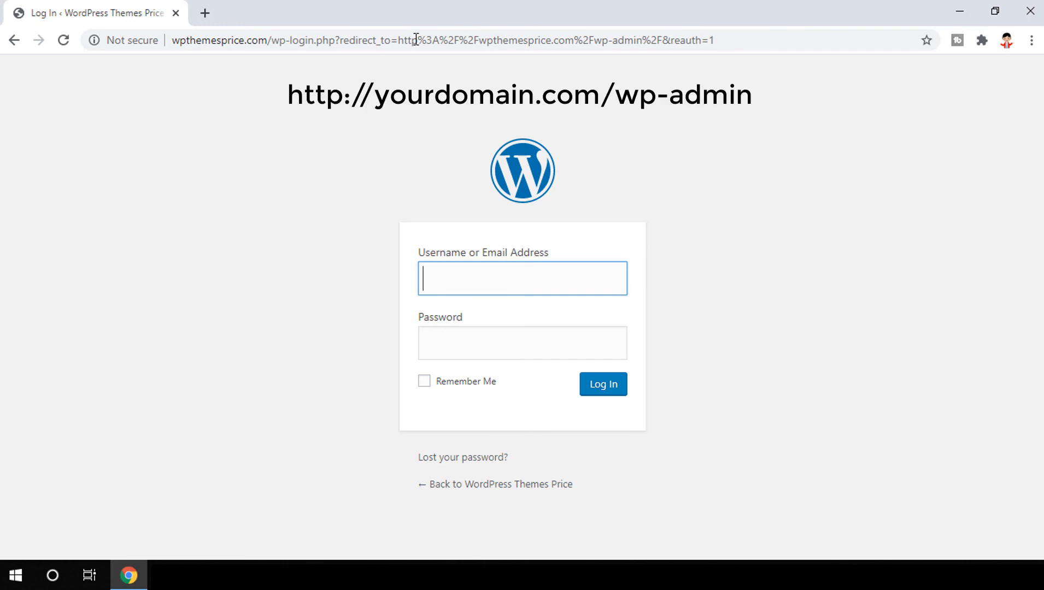
type("admin")
key("Tab")
type("a*******")
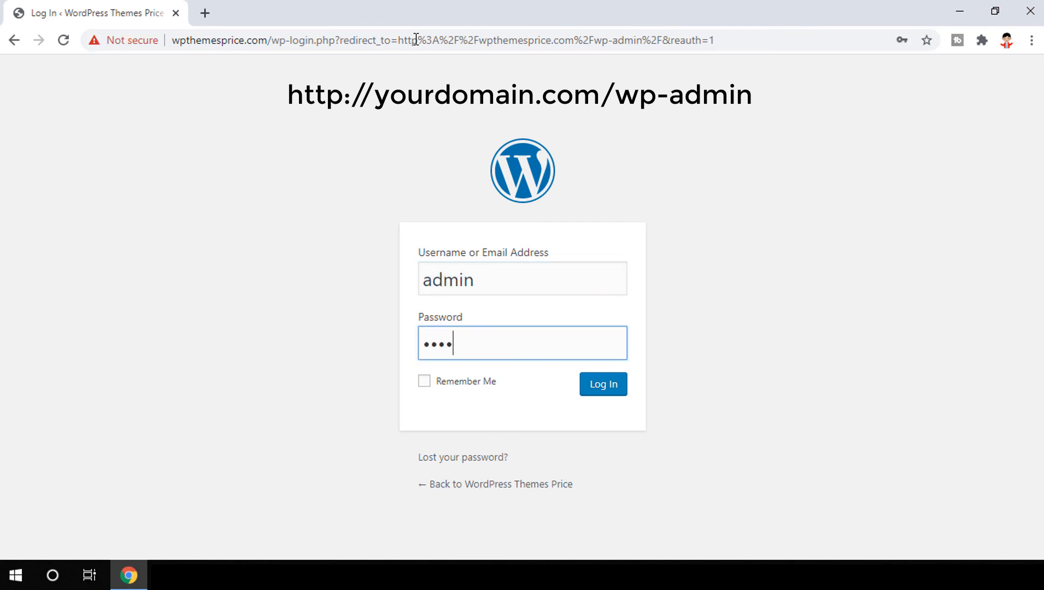
type("***")
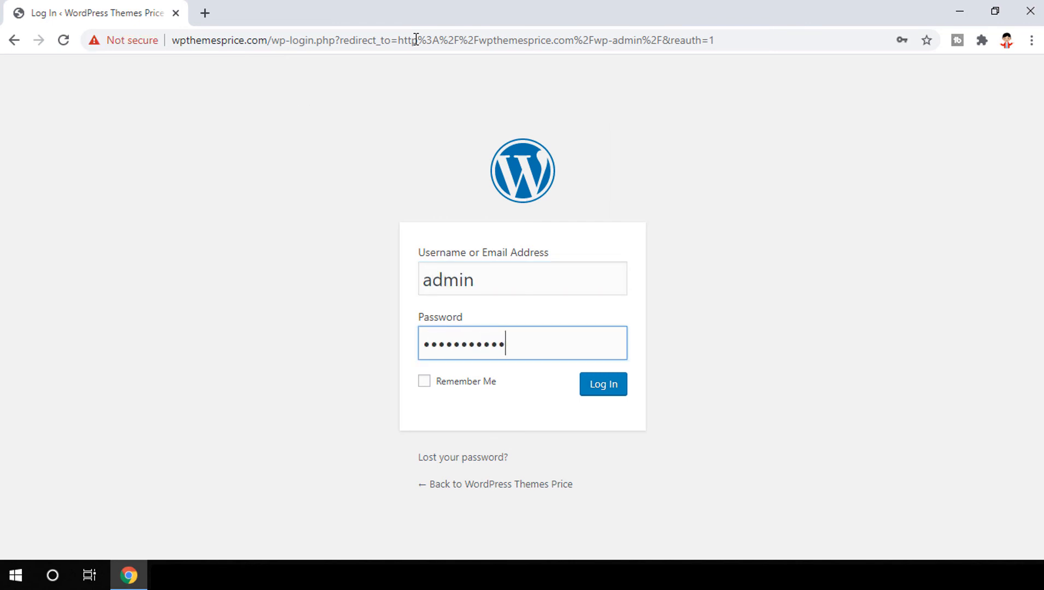
key("Return")
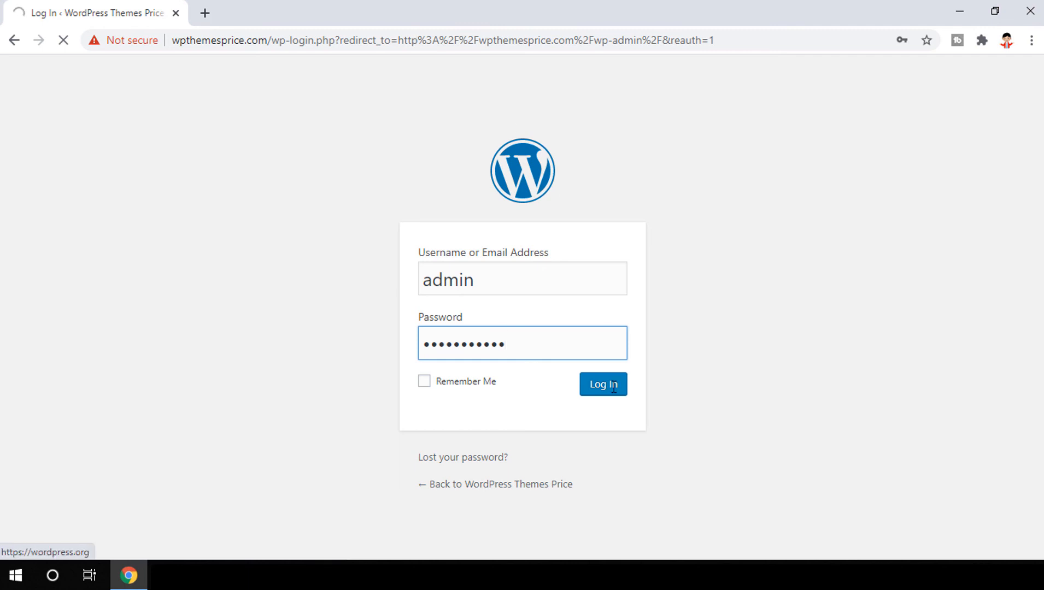